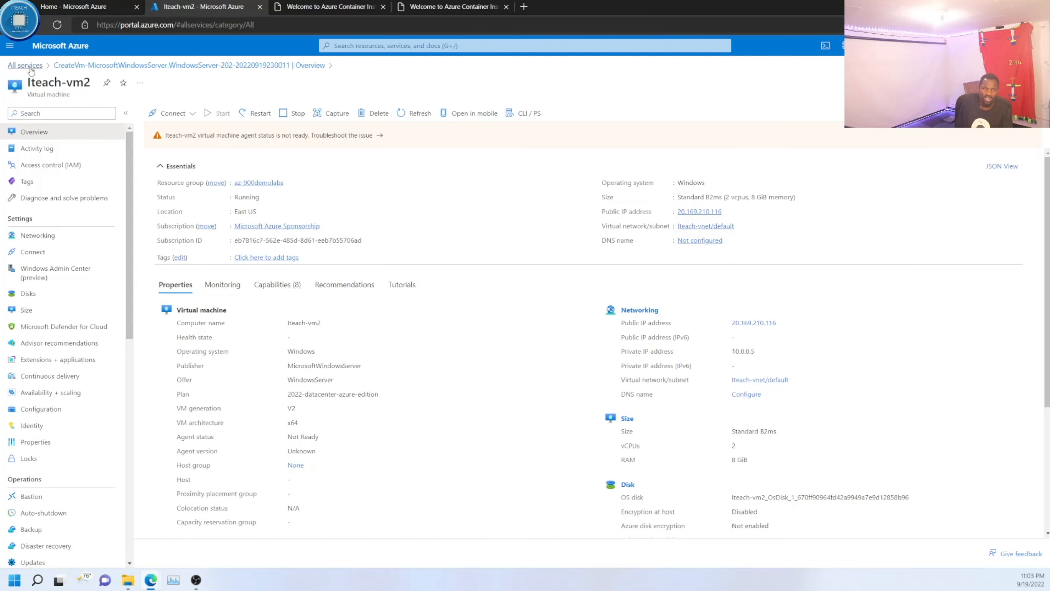
# Open the az-900demolabs resource group and download and launch the RDP file for ITeachVm1
pyautogui.click(28, 67)
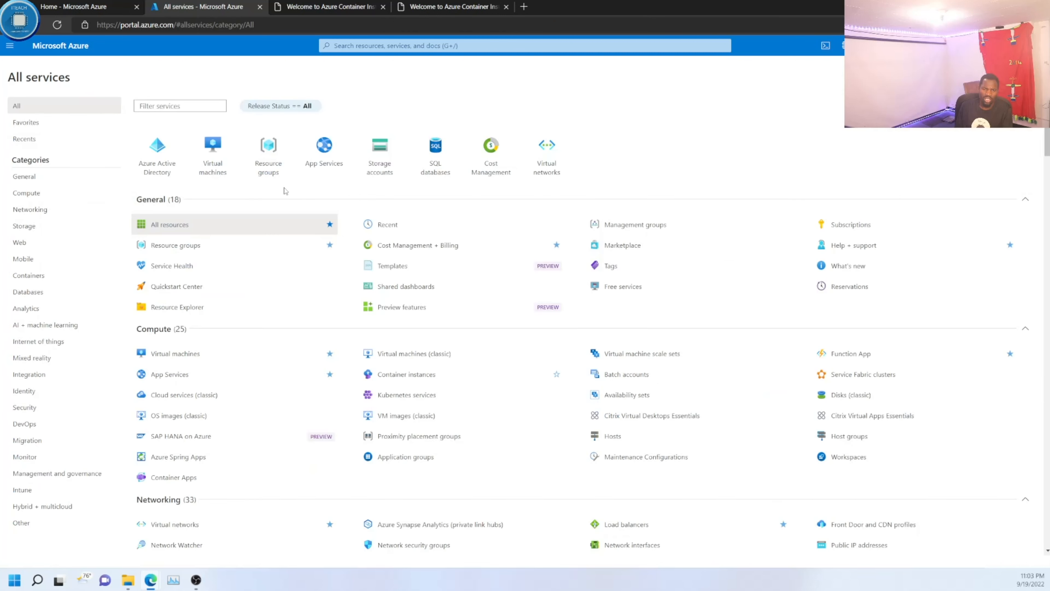
pyautogui.click(273, 153)
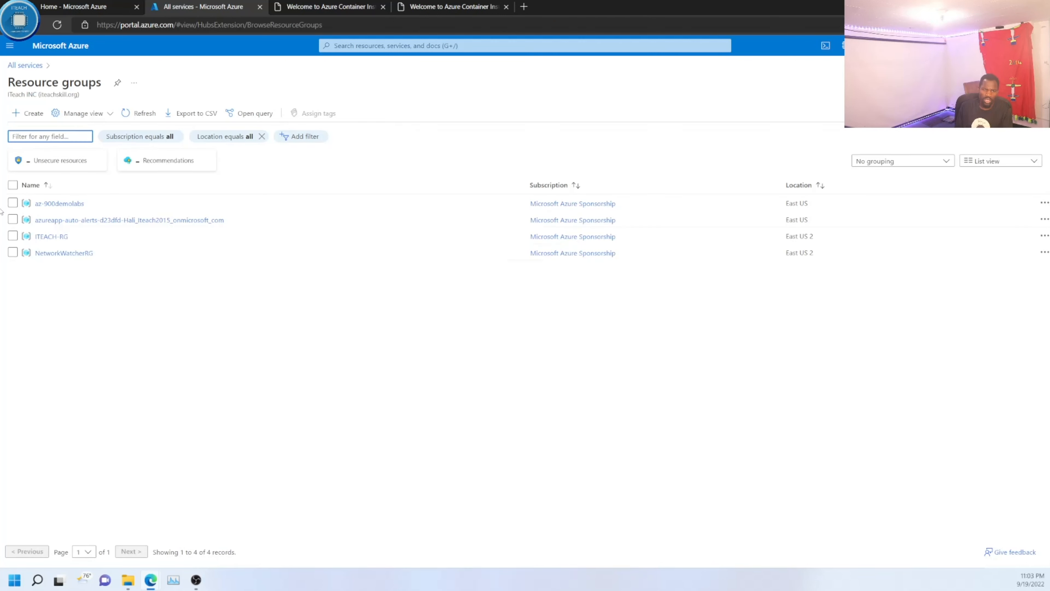
pyautogui.click(59, 203)
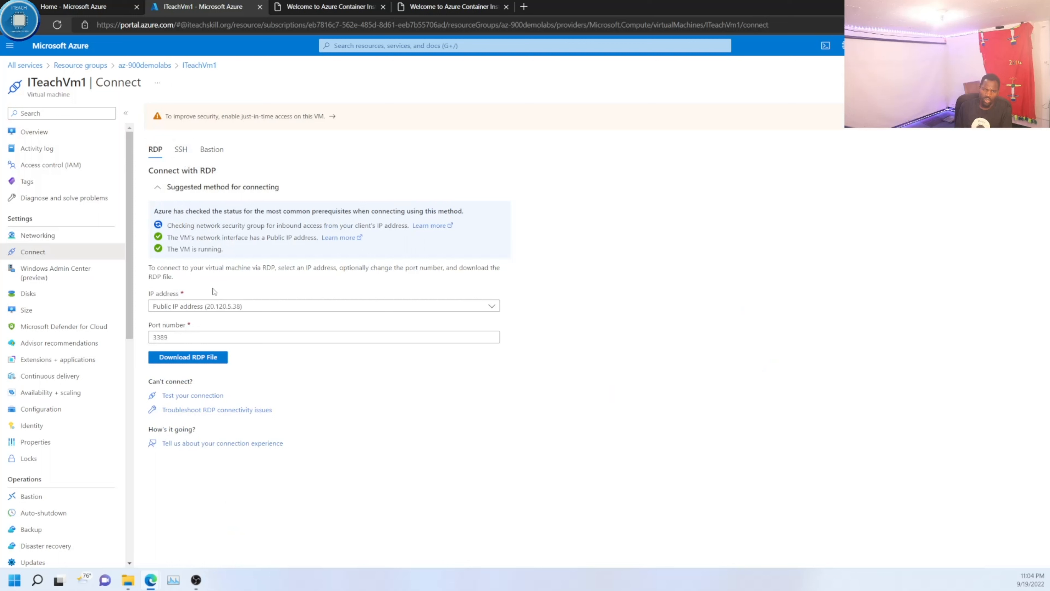
pyautogui.click(200, 361)
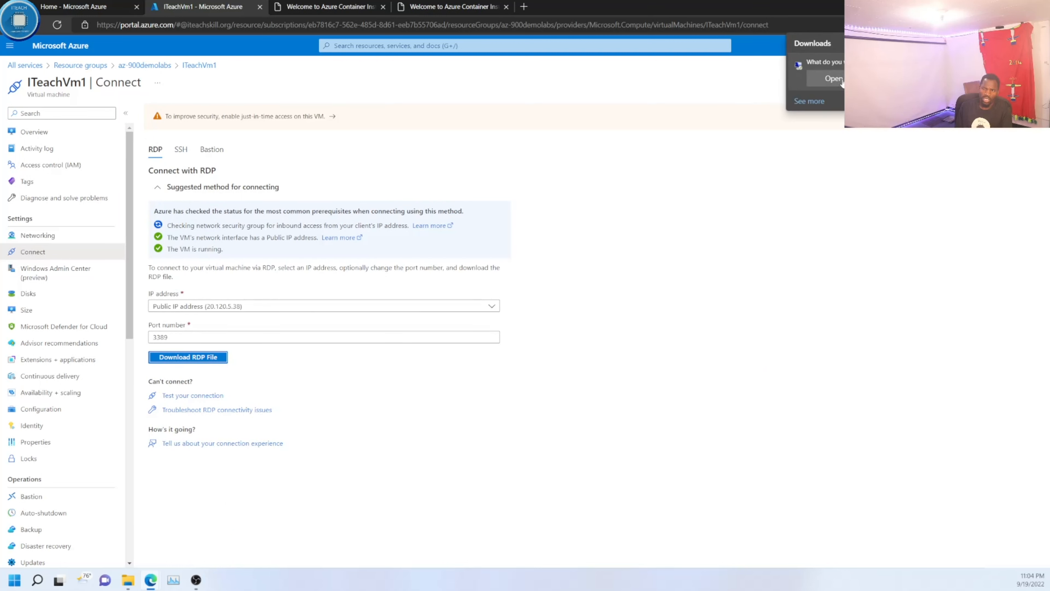
pyautogui.click(832, 79)
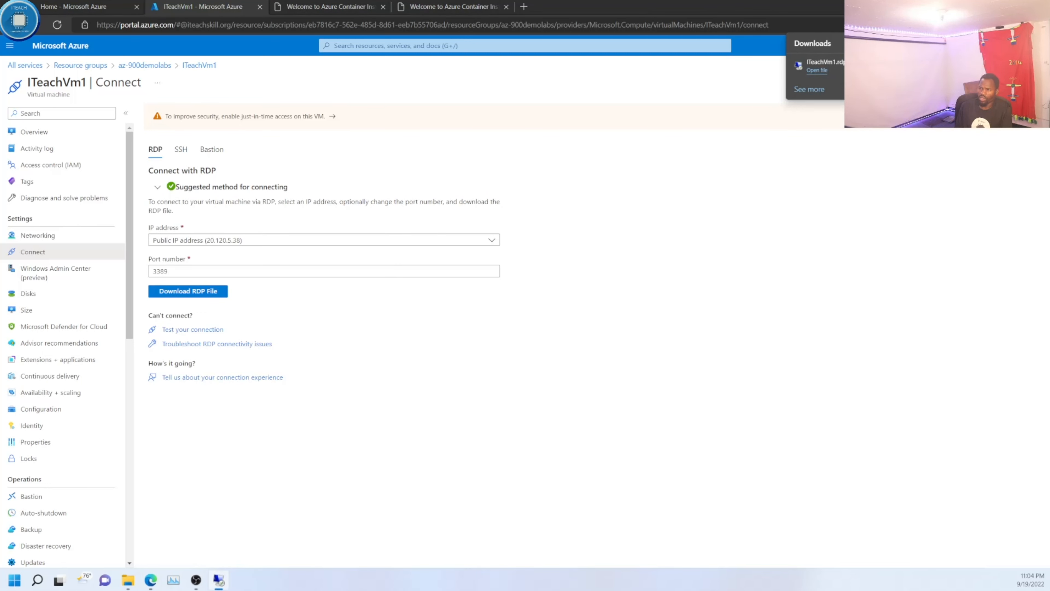
# Connect to ITeachVm1 over Remote Desktop with the administrator username and account password, accepting the connection
pyautogui.click(663, 309)
pyautogui.write('jud01')
pyautogui.press('Tab')
pyautogui.write('••••••••••••')
pyautogui.click(547, 289)
pyautogui.click(677, 335)
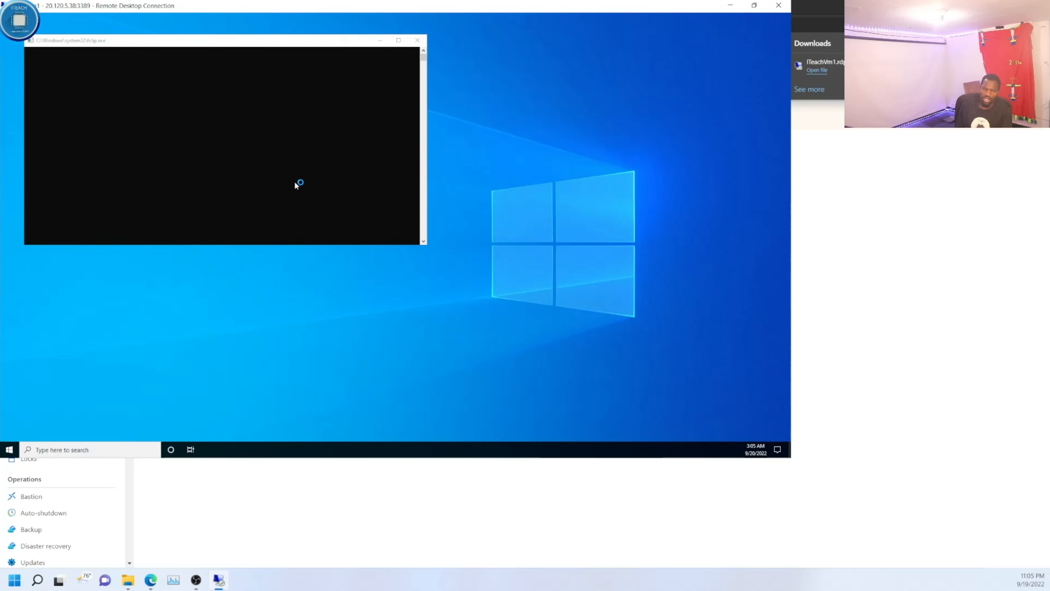
# Make ITeachVm1 discoverable on its network and open a Command Prompt there
pyautogui.click(9, 449)
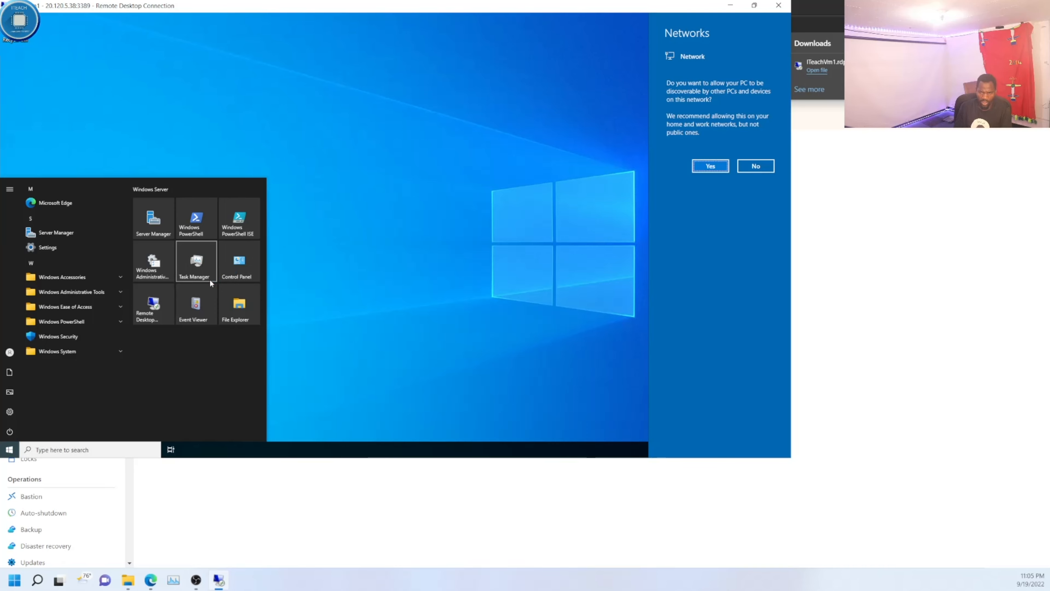
pyautogui.click(713, 169)
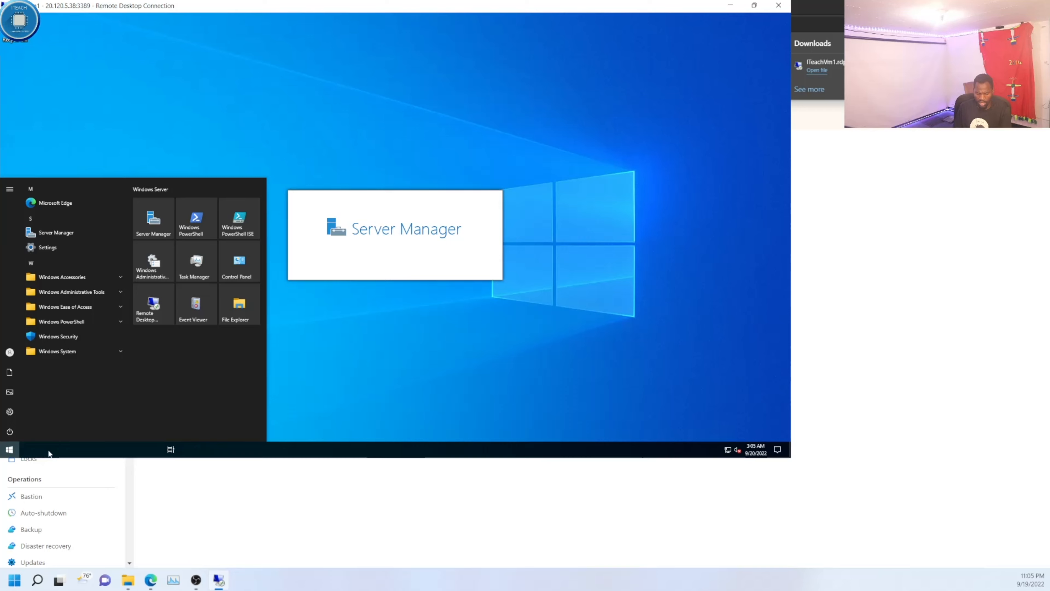
pyautogui.write('c')
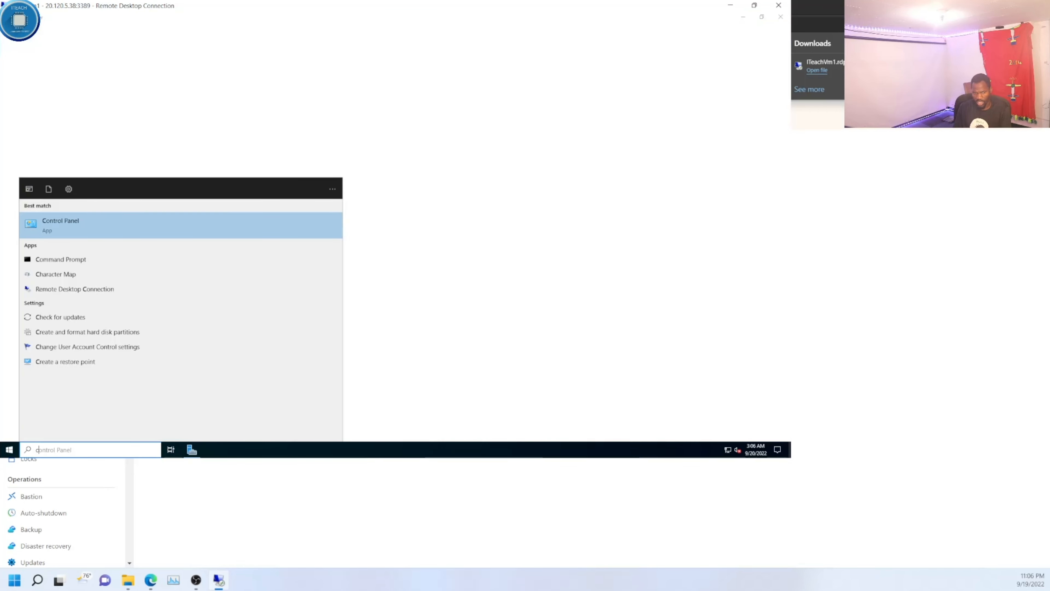
pyautogui.write('md')
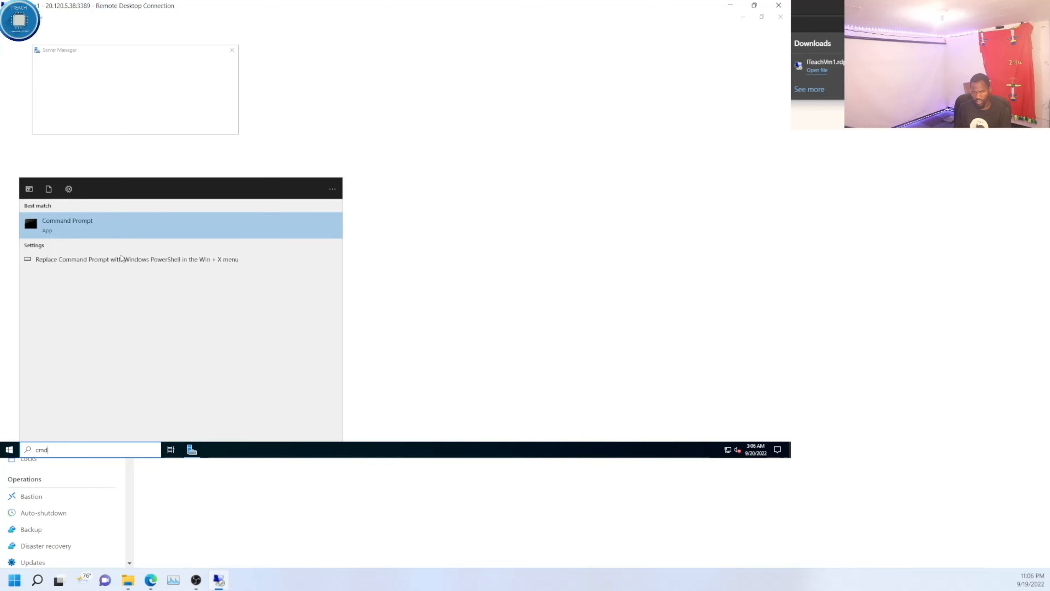
pyautogui.click(110, 228)
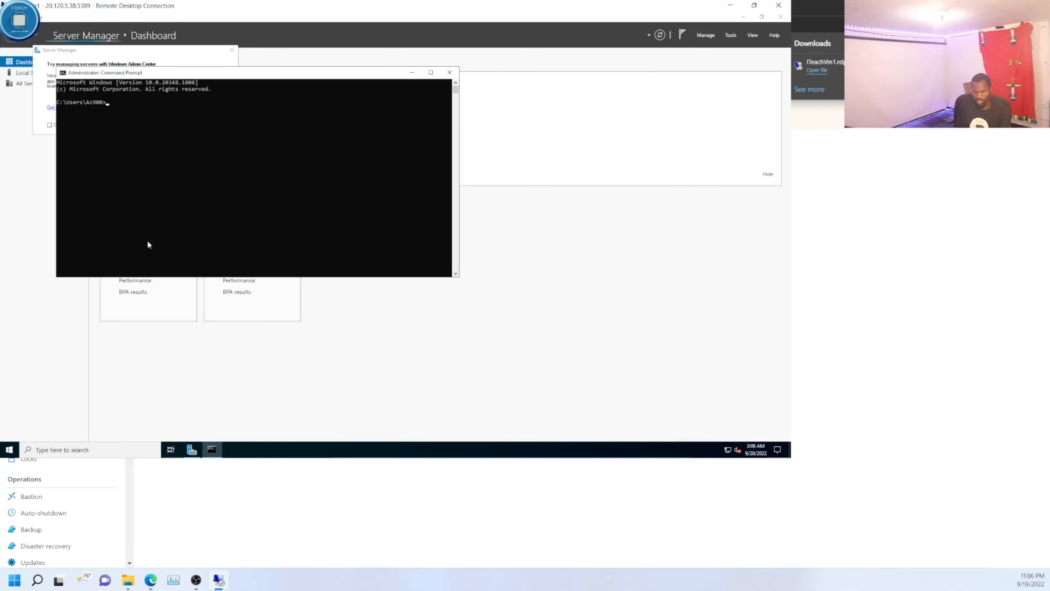
# Run the hostname command in the Command Prompt on ITeachVm1
pyautogui.write('hostan')
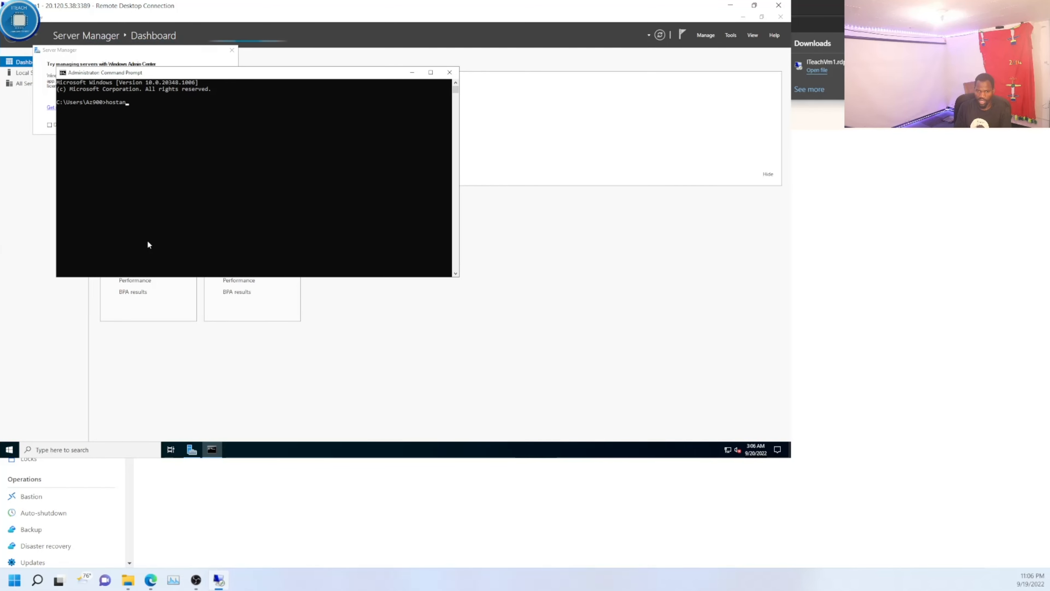
pyautogui.press('BackSpace')
pyautogui.press('BackSpace')
pyautogui.write('n')
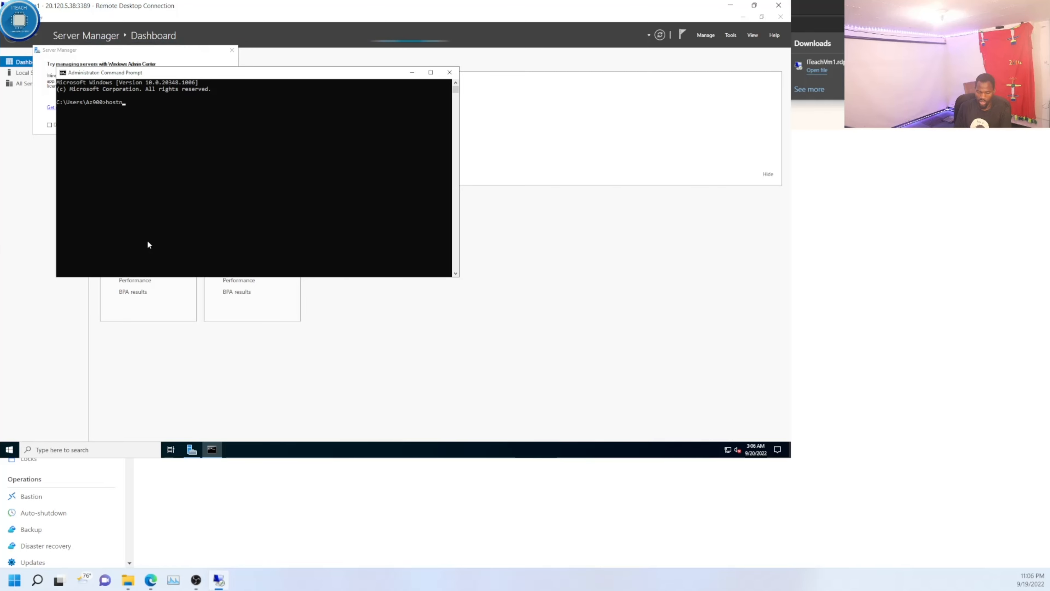
pyautogui.write('ame')
pyautogui.press('Return')
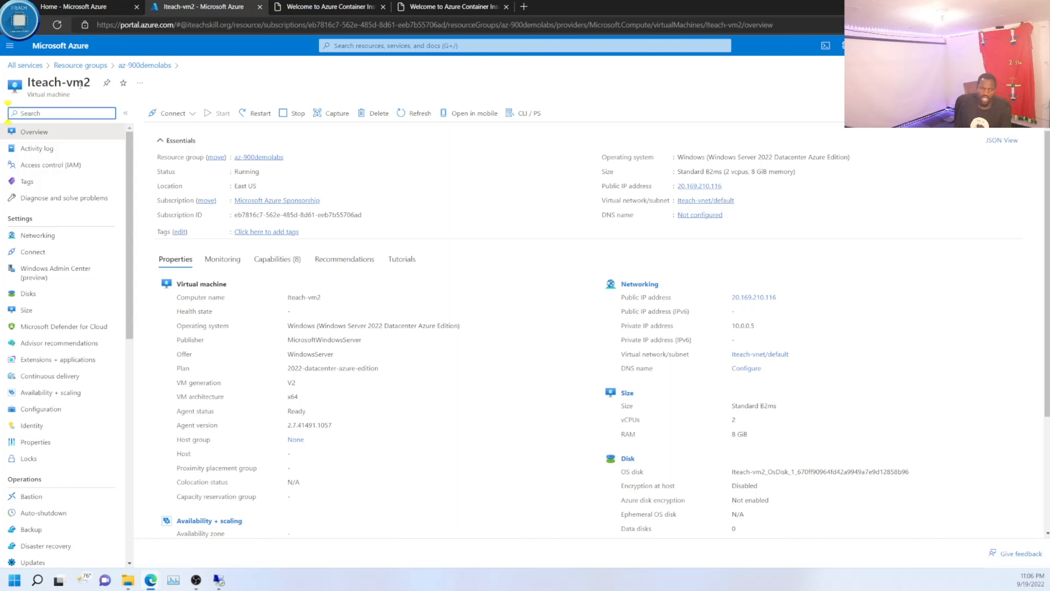
# Download and launch the RDP file for Iteach-vm2 from the Azure portal
pyautogui.click(173, 113)
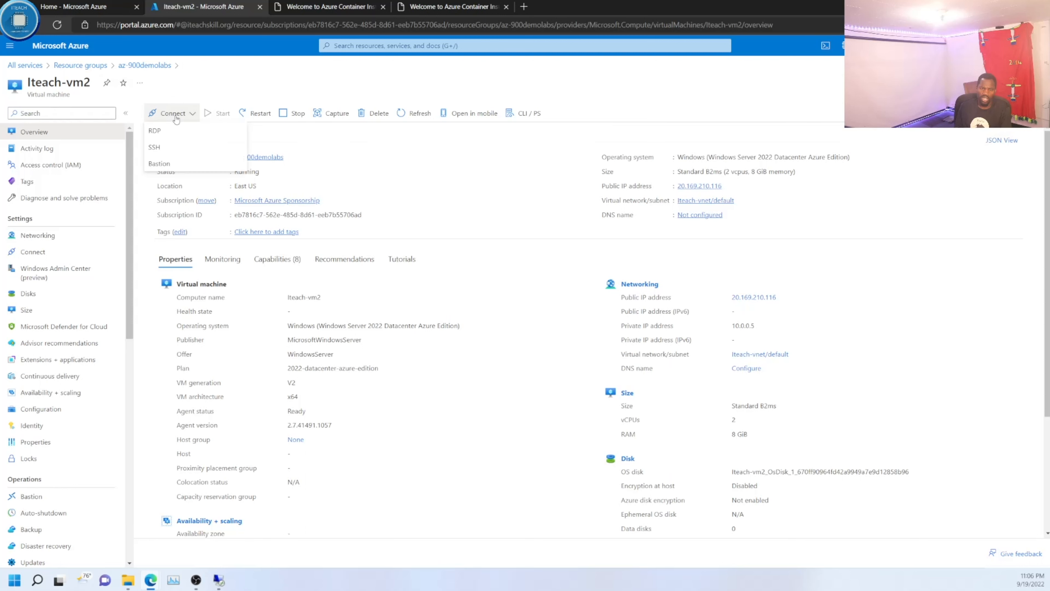
pyautogui.click(158, 132)
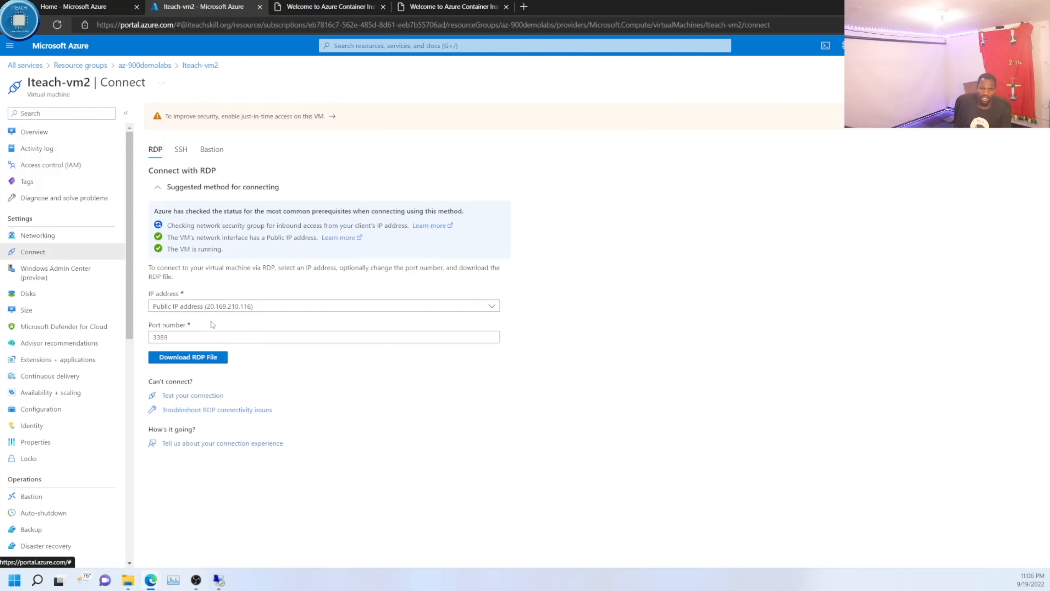
pyautogui.click(193, 357)
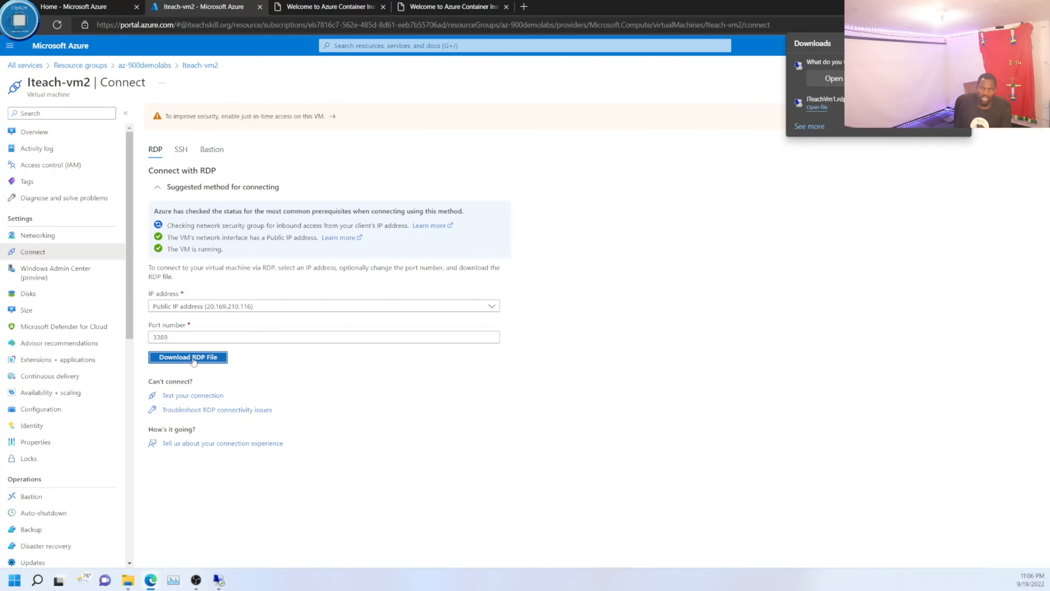
pyautogui.click(838, 82)
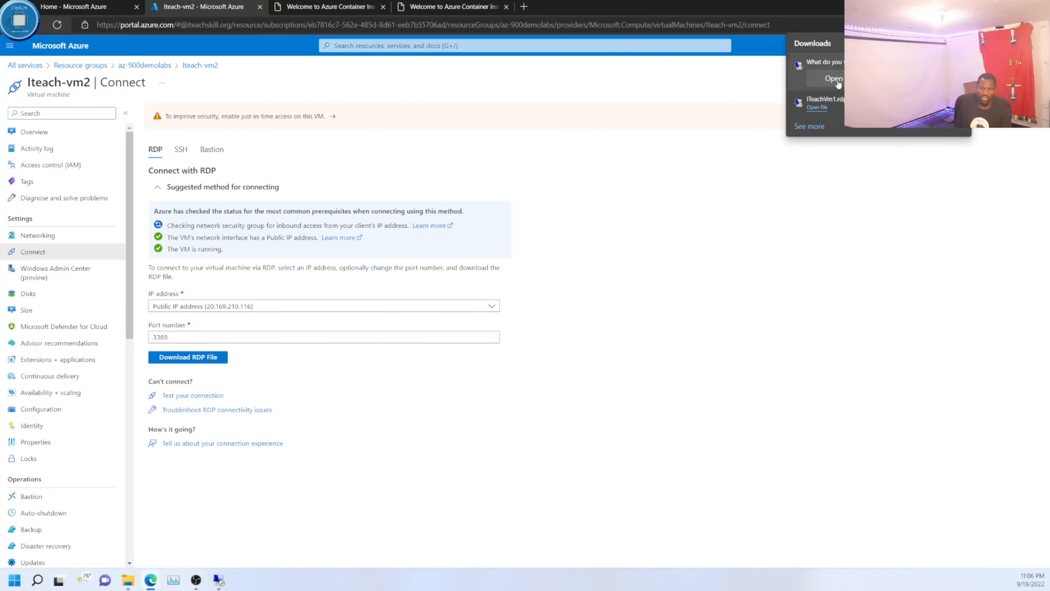
# Connect to Iteach-vm2 as az900 with the account password, and bring the ITeachVm1 remote session to the front
pyautogui.write('az900')
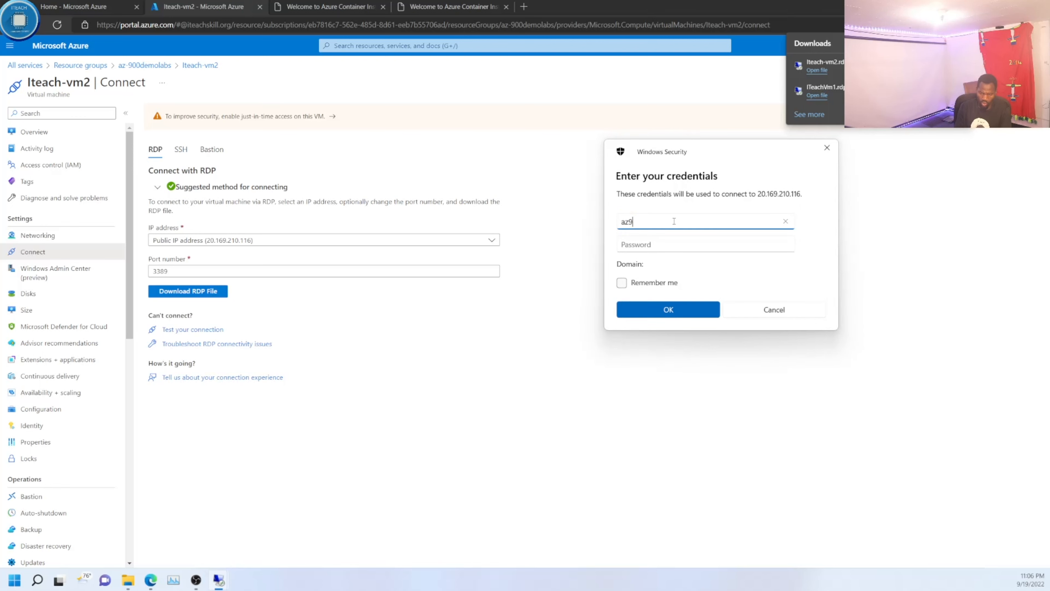
pyautogui.press('Tab')
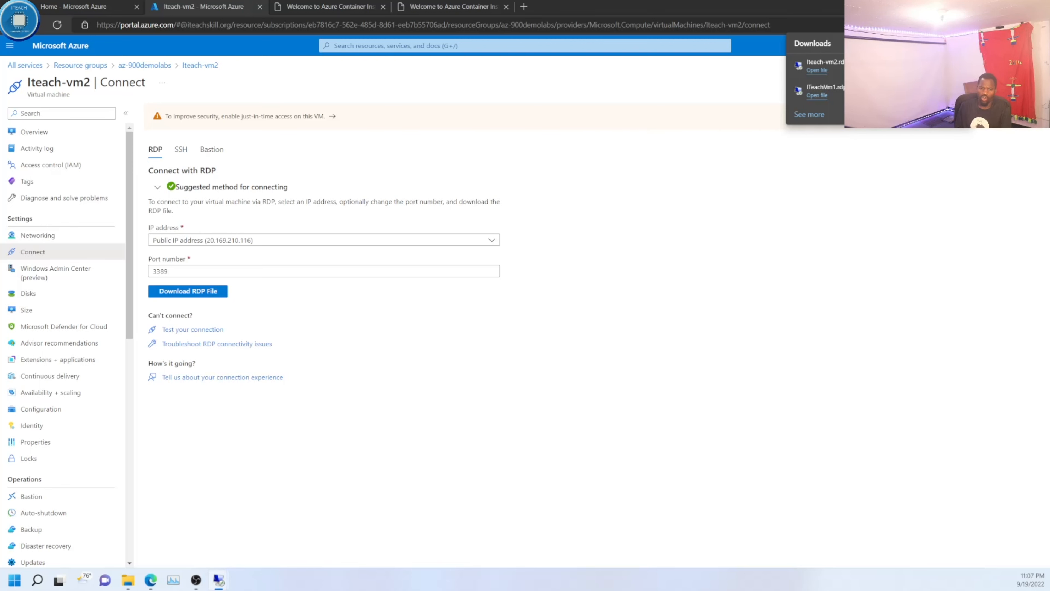
pyautogui.click(689, 330)
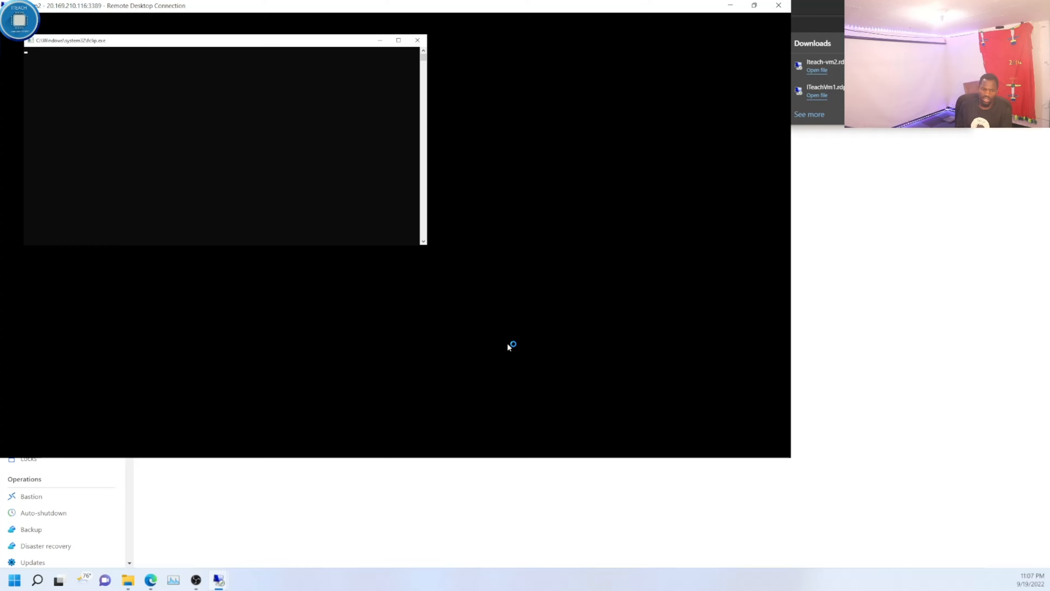
pyautogui.moveTo(219, 581)
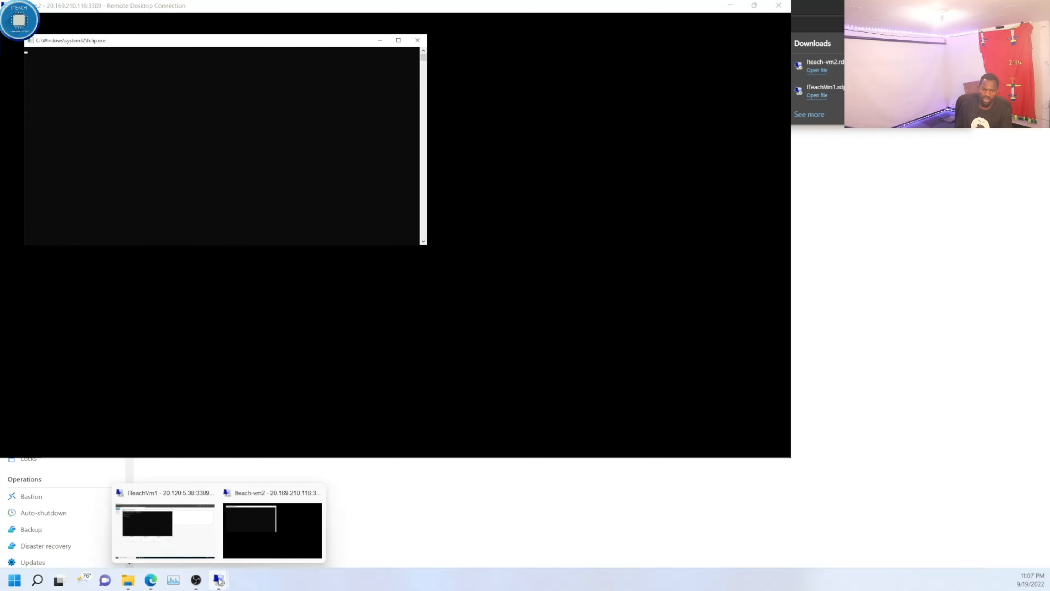
pyautogui.click(150, 526)
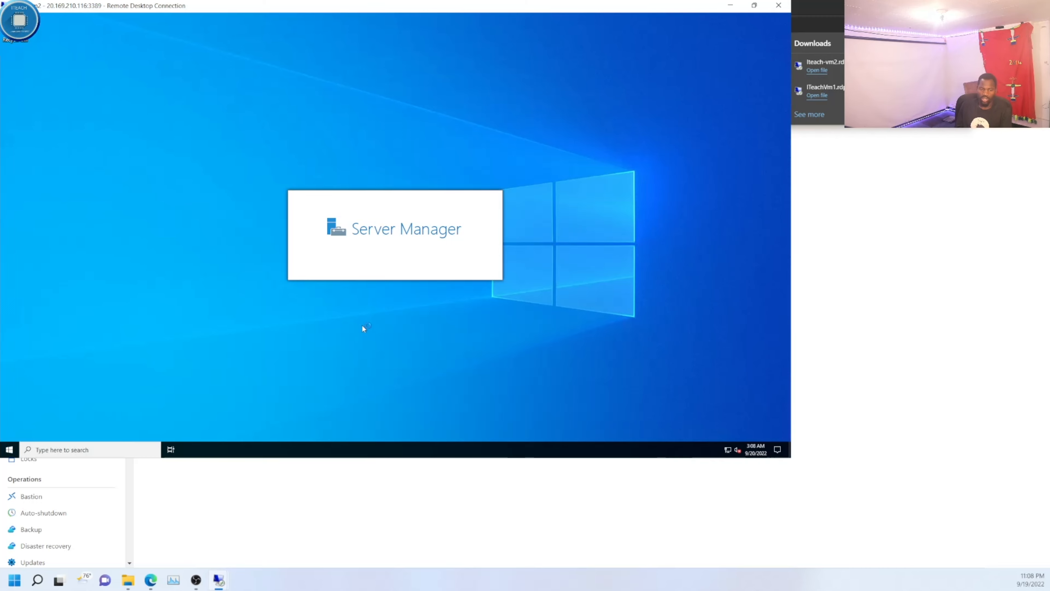
# Turn off Microsoft Defender Firewall for the public network on Iteach-vm2 through its network settings
pyautogui.click(10, 450)
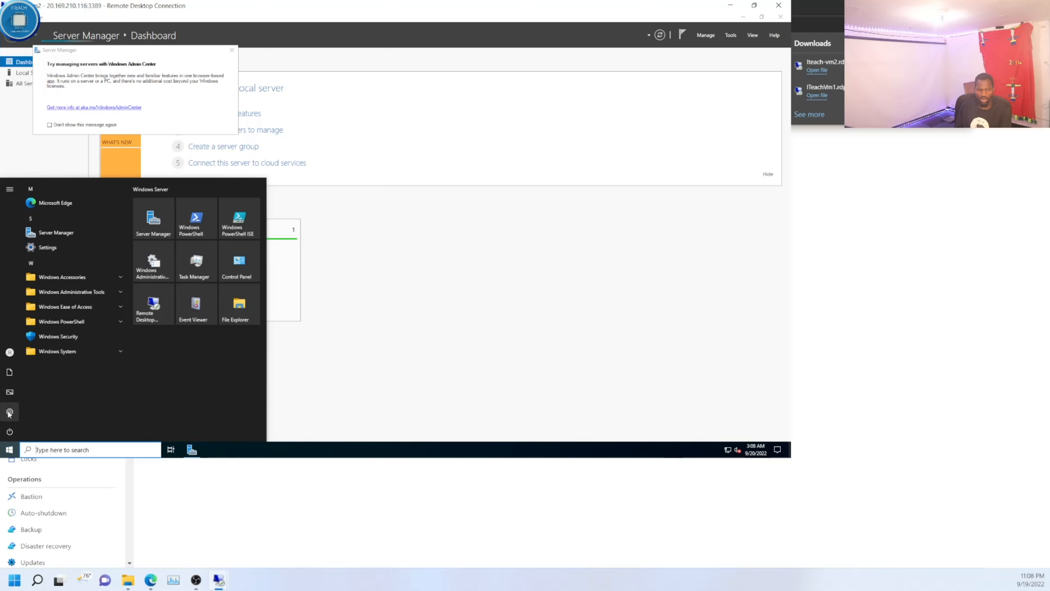
pyautogui.click(10, 412)
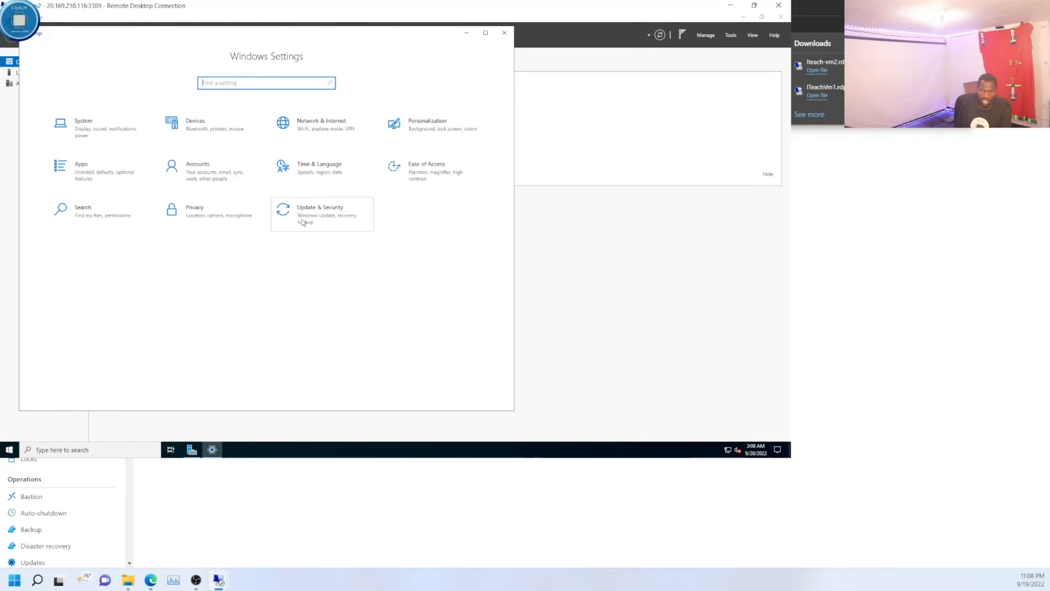
pyautogui.click(316, 126)
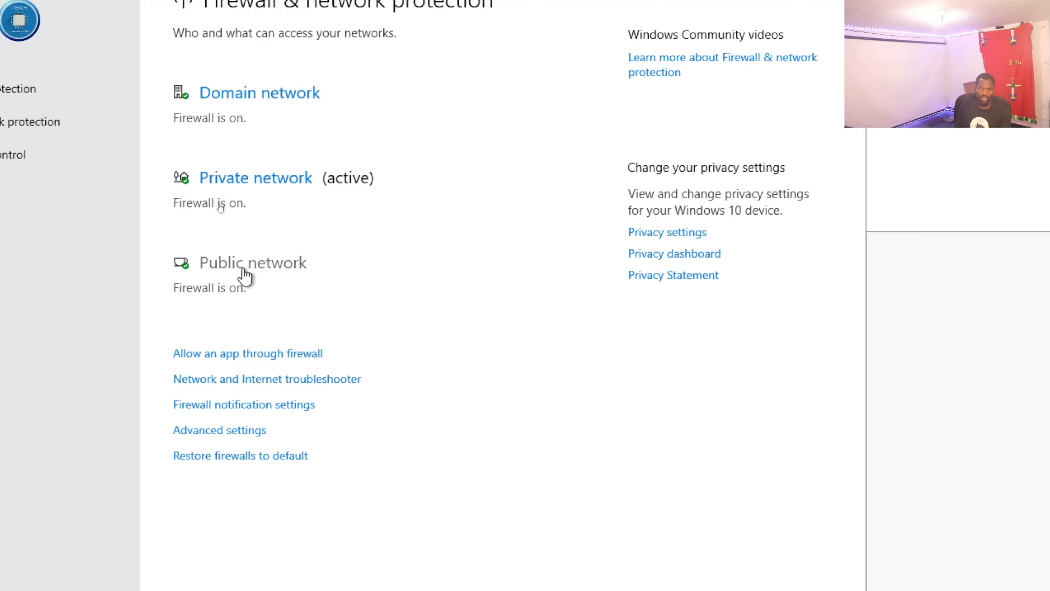
pyautogui.click(245, 271)
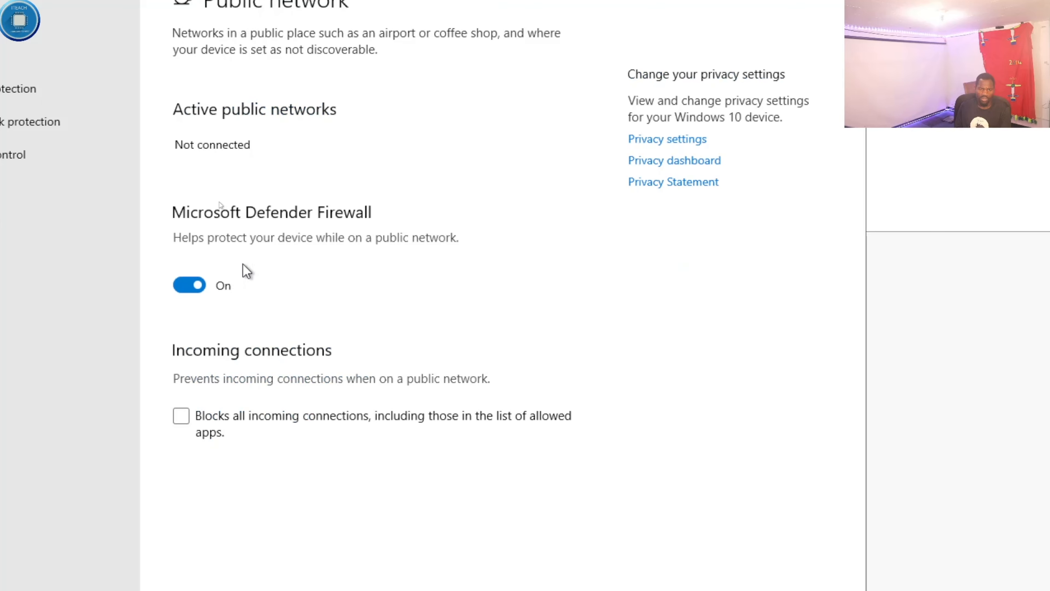
pyautogui.click(186, 288)
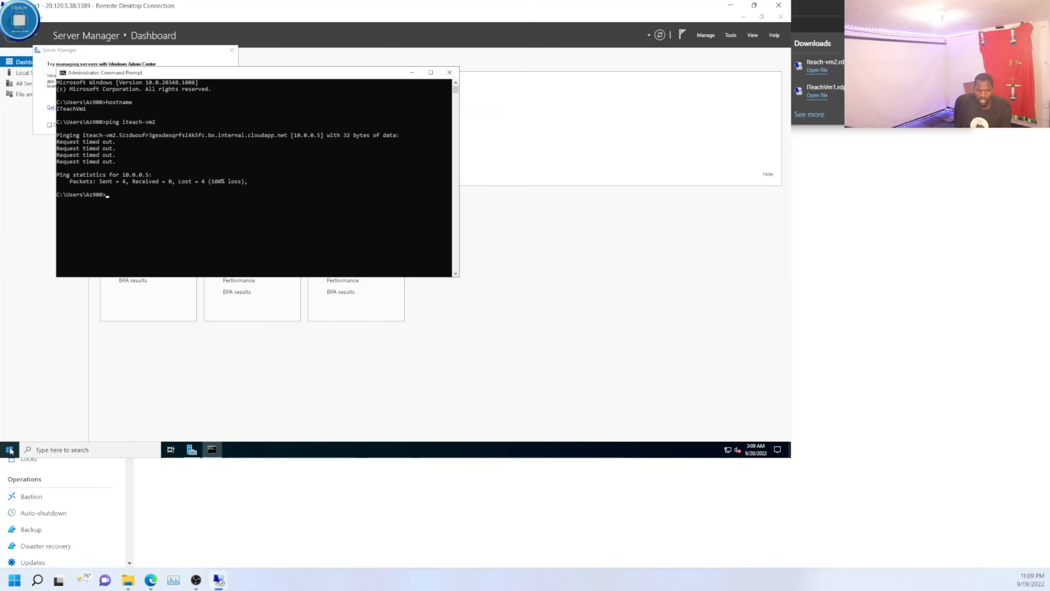
# Open Windows Settings on ITeachVm1
pyautogui.click(9, 450)
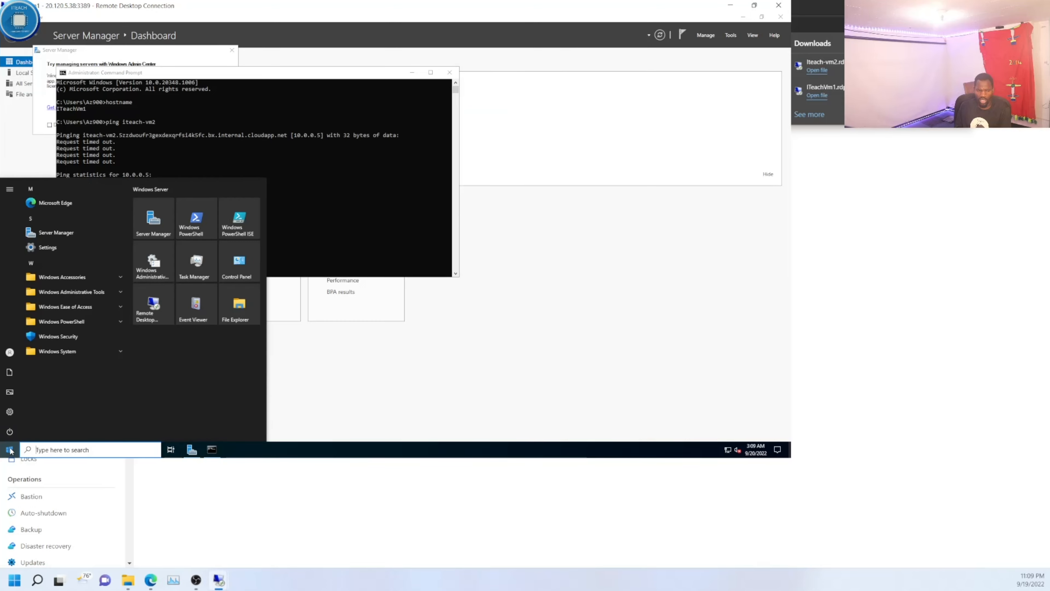
pyautogui.click(10, 411)
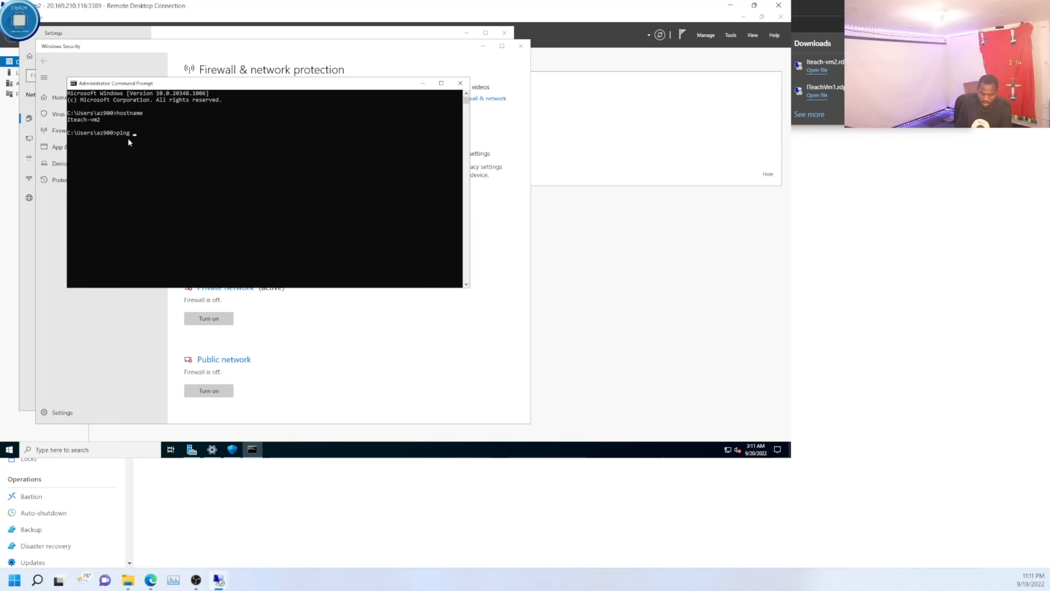
# Ping iteachvm1 from the Command Prompt on Iteach-vm2
pyautogui.write('achvm1')
pyautogui.press('Return')
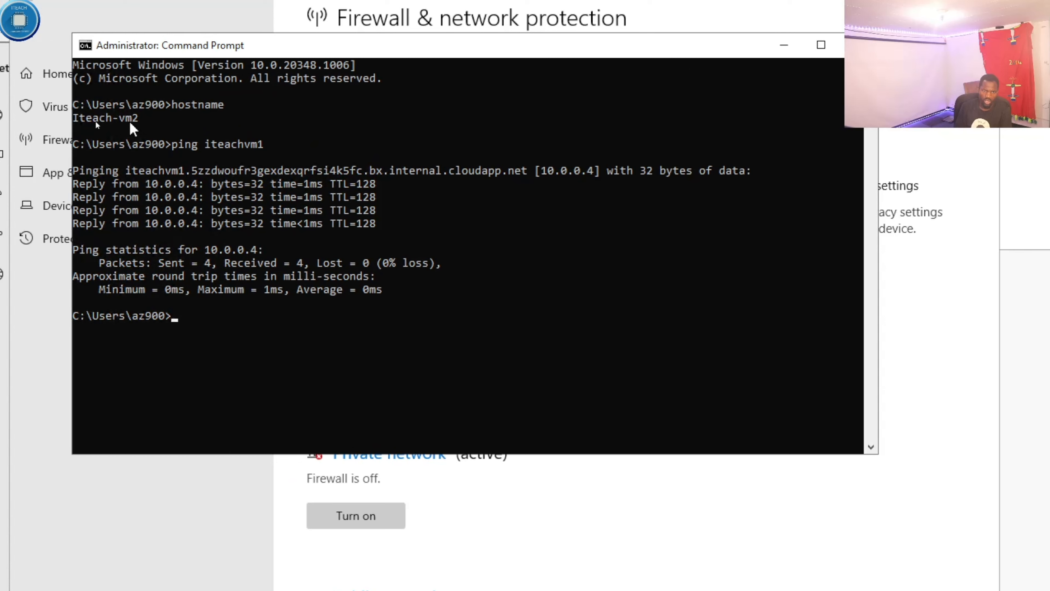
pyautogui.click(94, 119)
pyautogui.moveTo(215, 118); pyautogui.dragTo(113, 121)
pyautogui.click(304, 289)
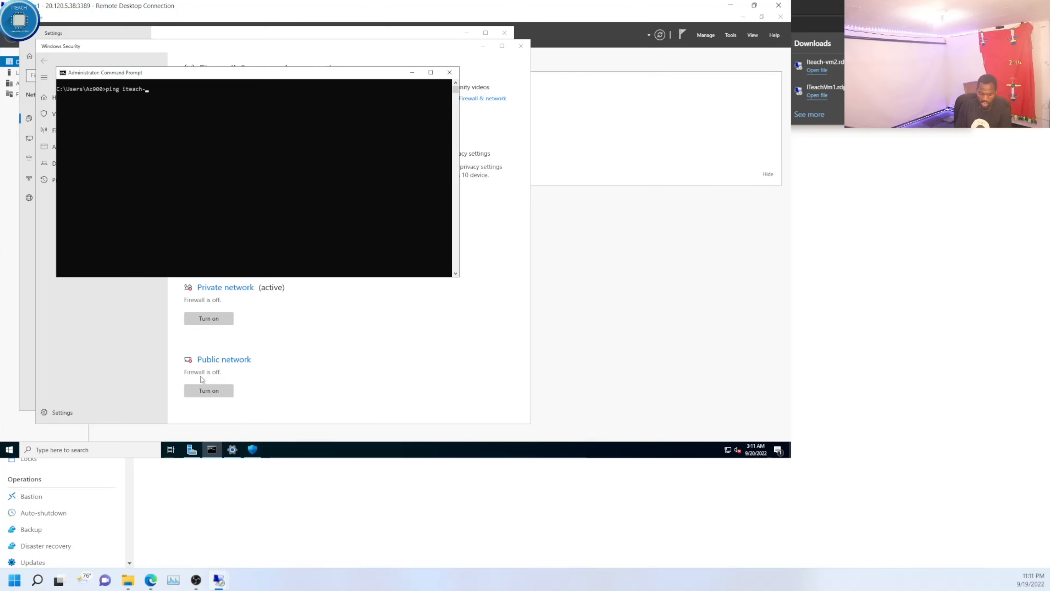
# Enter the command ping iteach-vm2 in the Command Prompt on ITeachVm1
pyautogui.write('vm2')
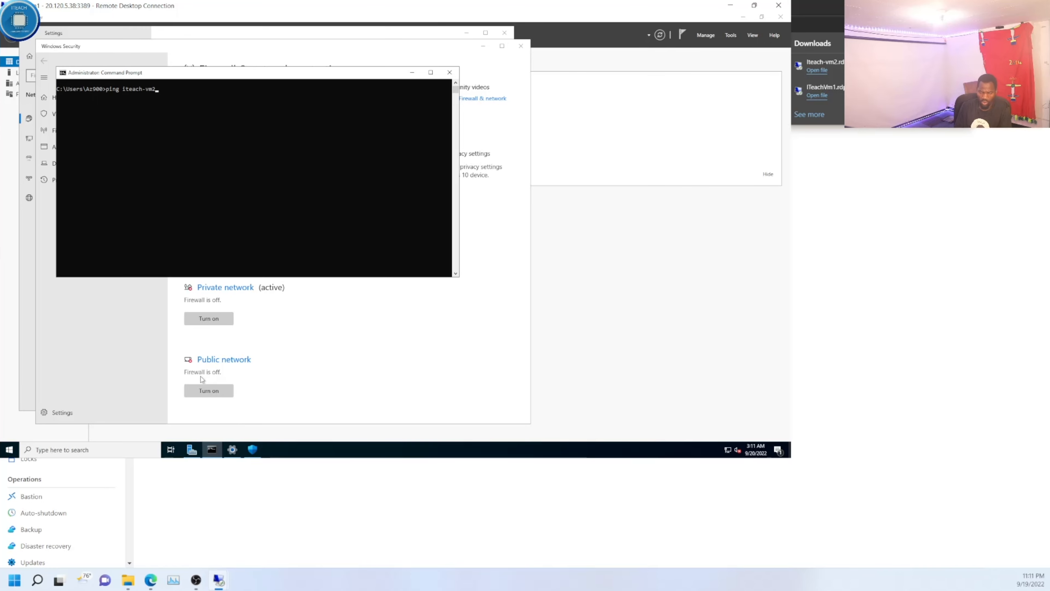